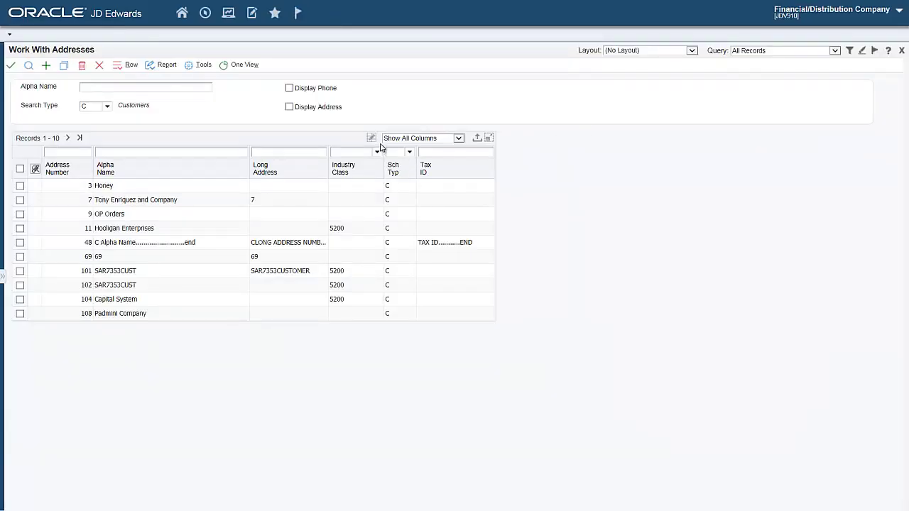
- Open the Grid Format Manager for the Work With Addresses grid
left_click(371, 139)
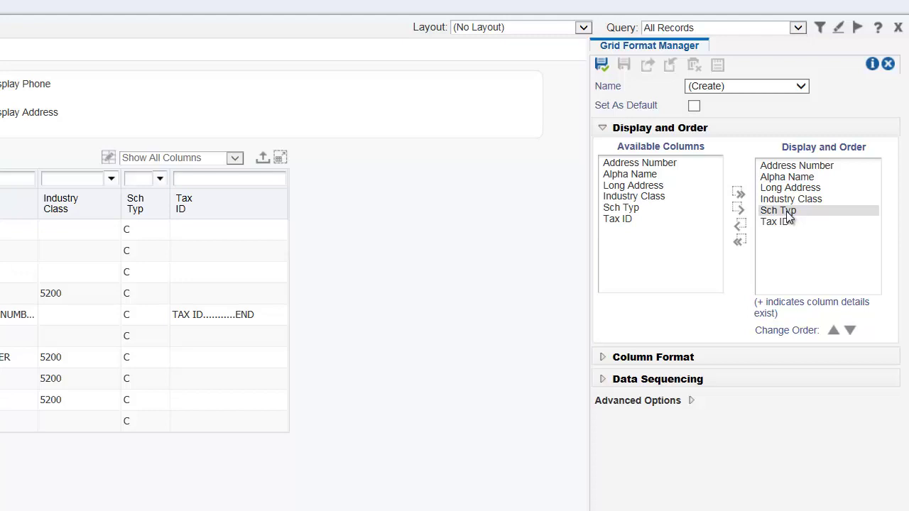
- Remove the Sch Typ and Tax ID columns from the displayed columns
left_click(785, 211)
left_click(740, 240)
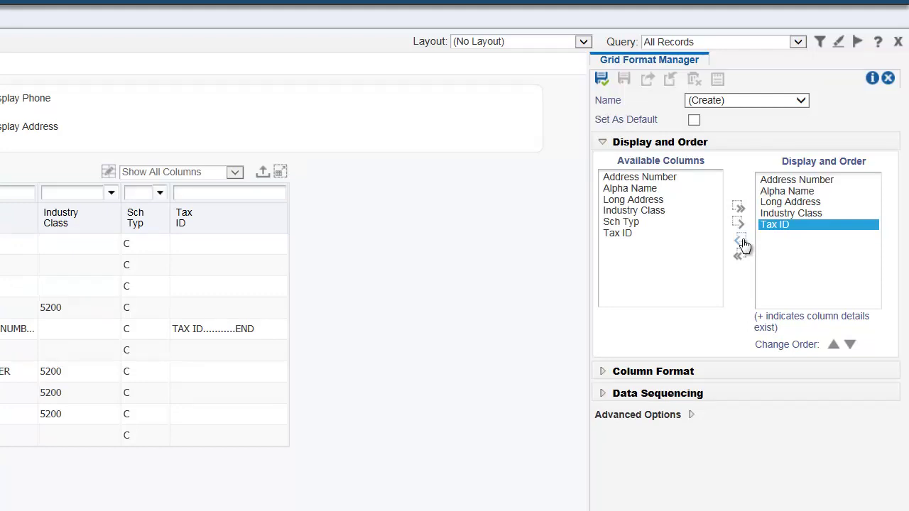
left_click(741, 241)
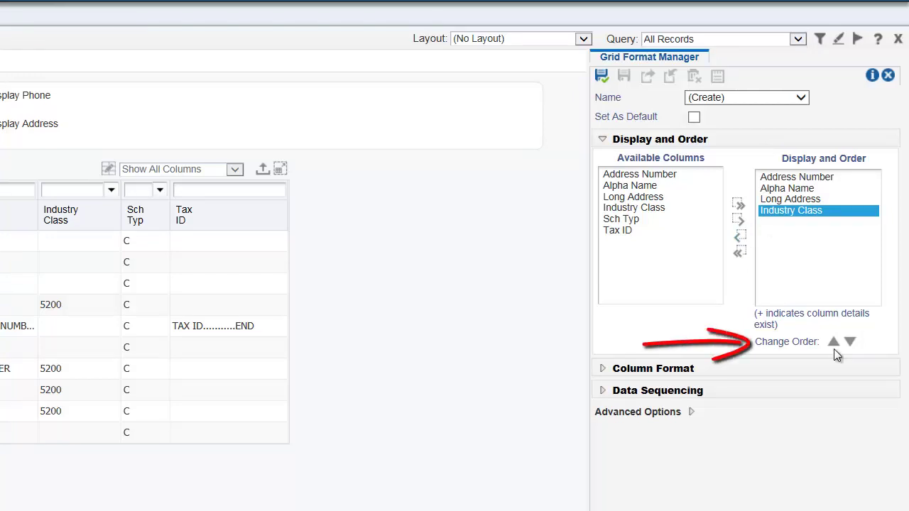
- Position Industry Class between Alpha Name and Long Address in the column order
left_click(834, 343)
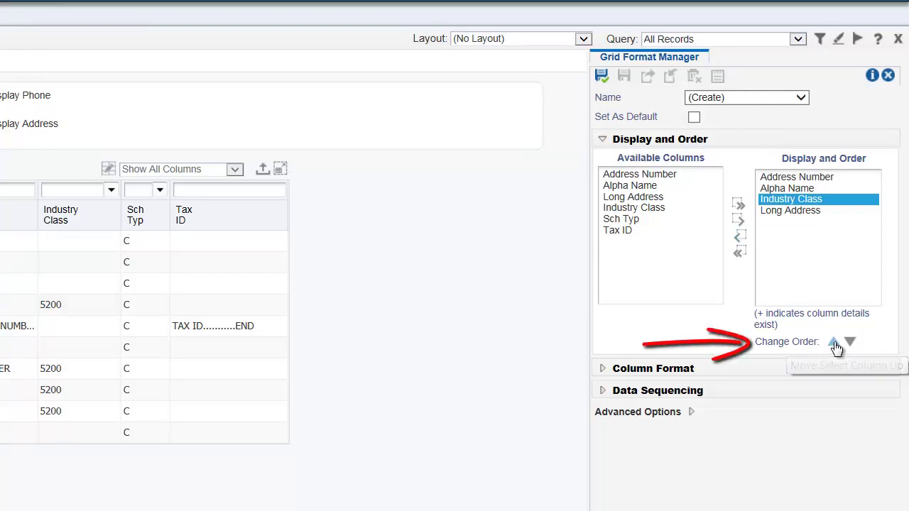
left_click(834, 343)
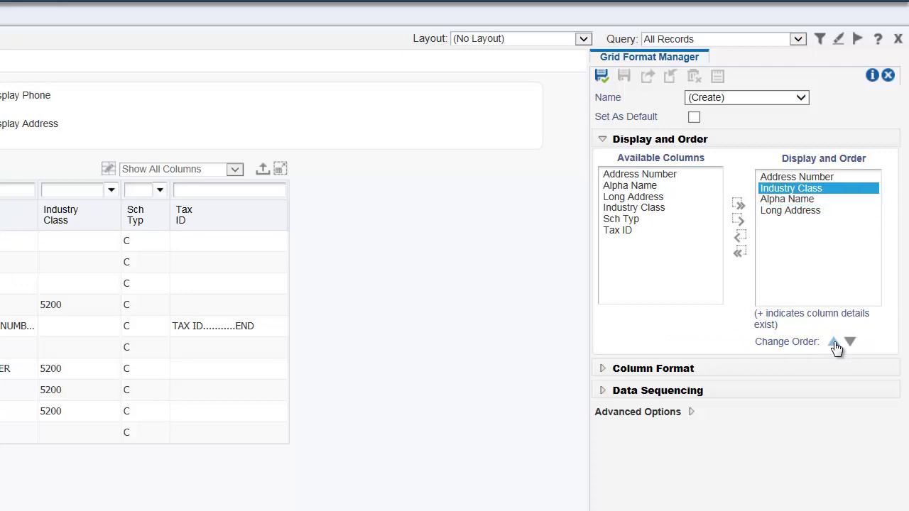
left_click(851, 342)
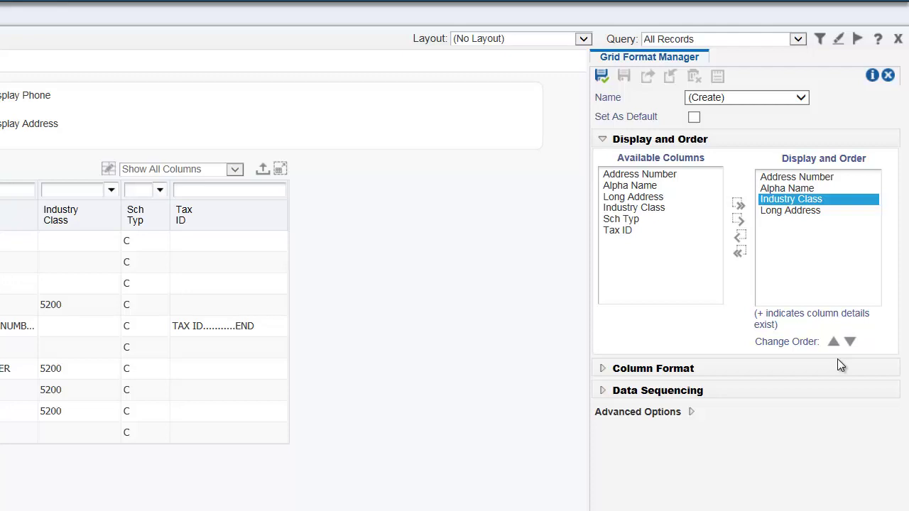
left_click(614, 372)
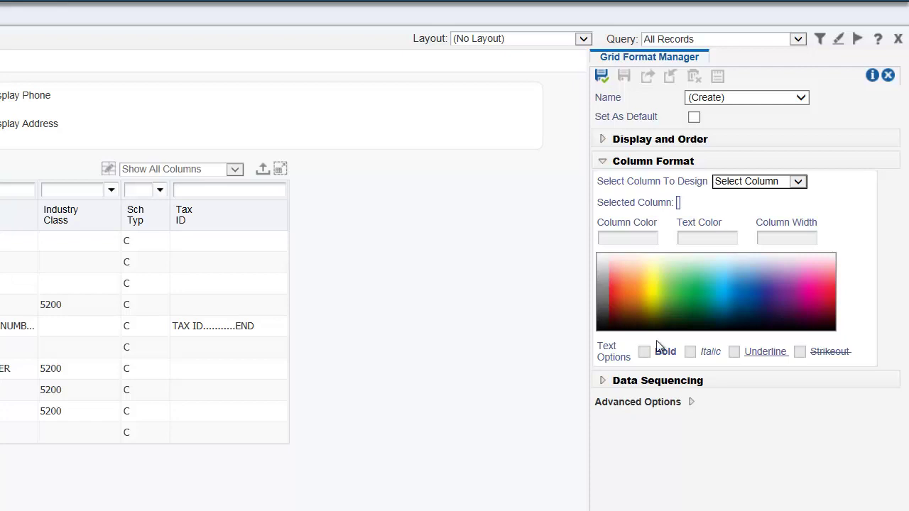
- Give the Address Number column a yellow FDF890 column colour
left_click(799, 182)
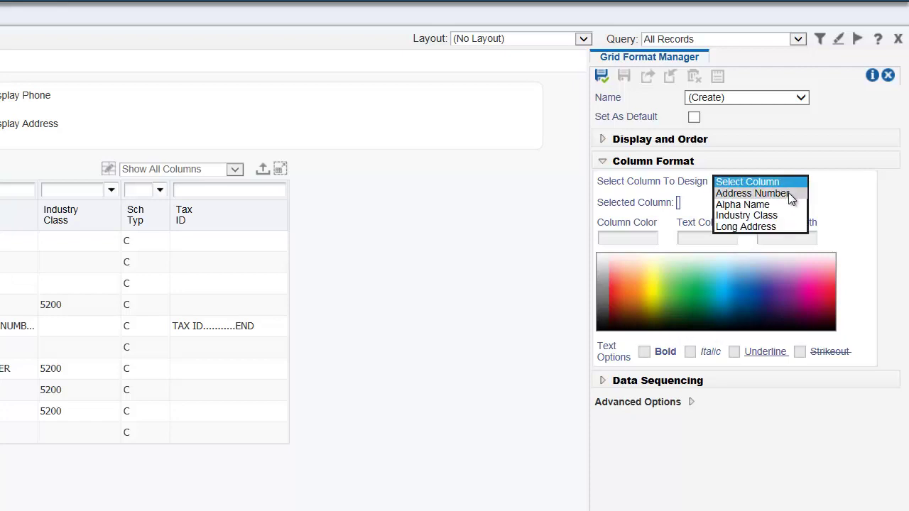
left_click(790, 194)
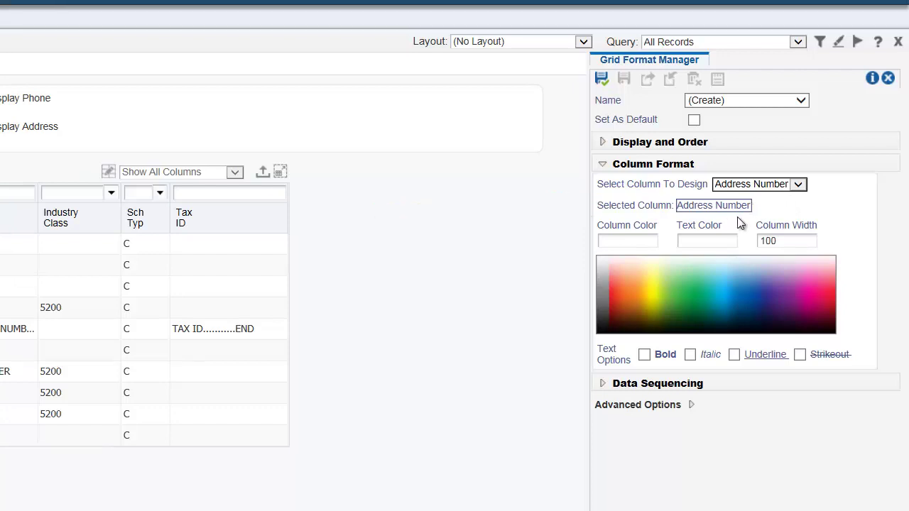
scroll(649, 278, "down", 1)
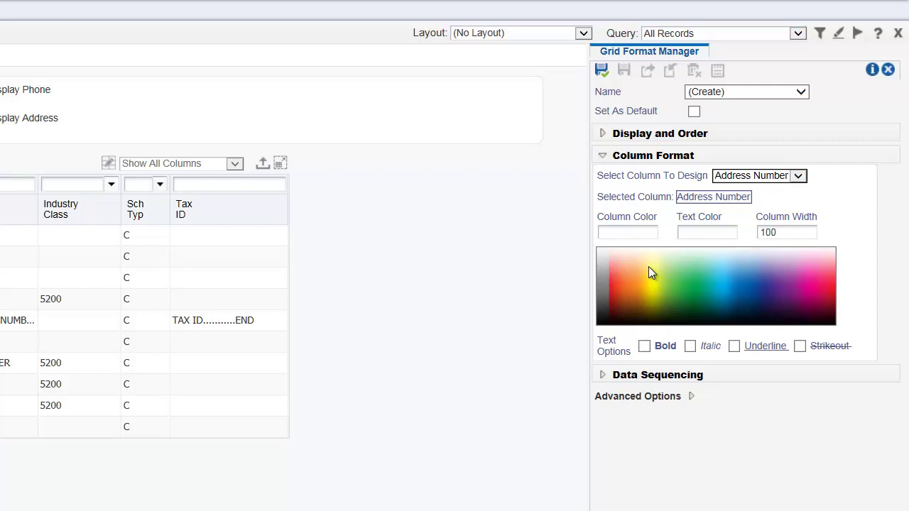
left_click(652, 266)
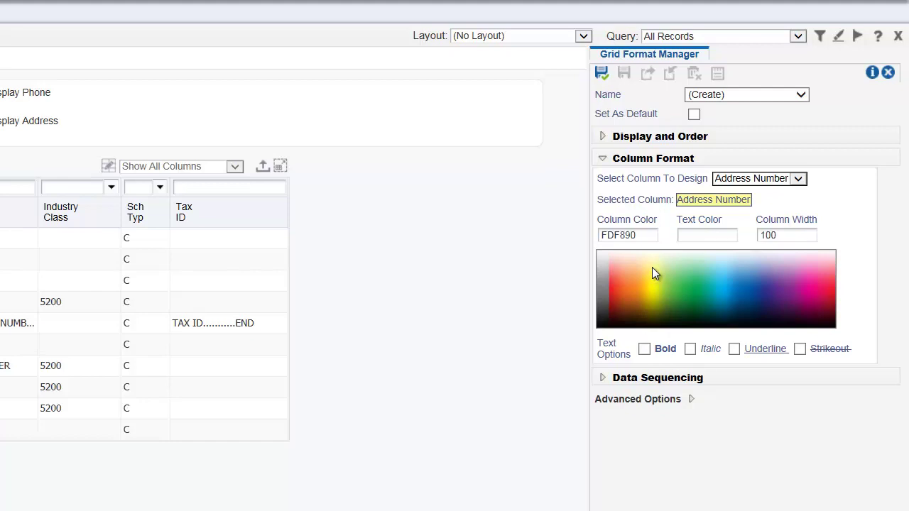
- Change Address Number to a pale yellow FEF8B9 background with bold pink F25D75 text
left_click(650, 263)
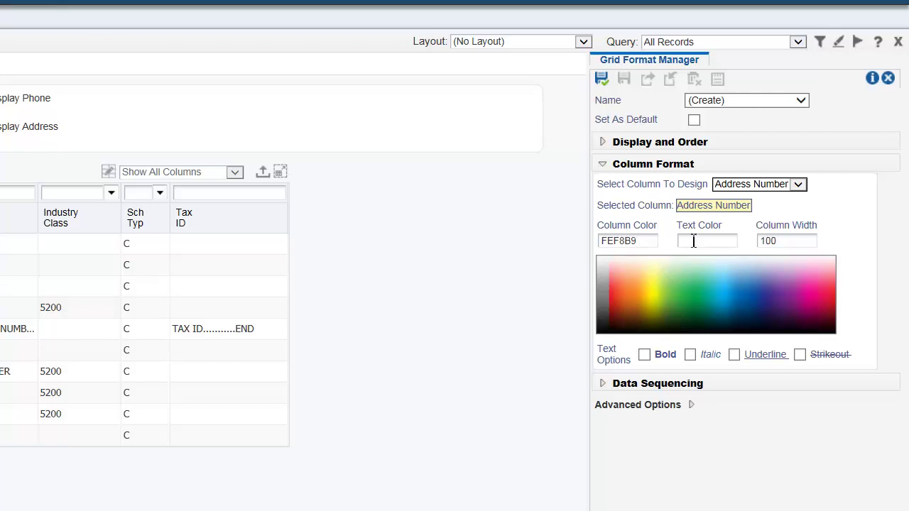
left_click(831, 284)
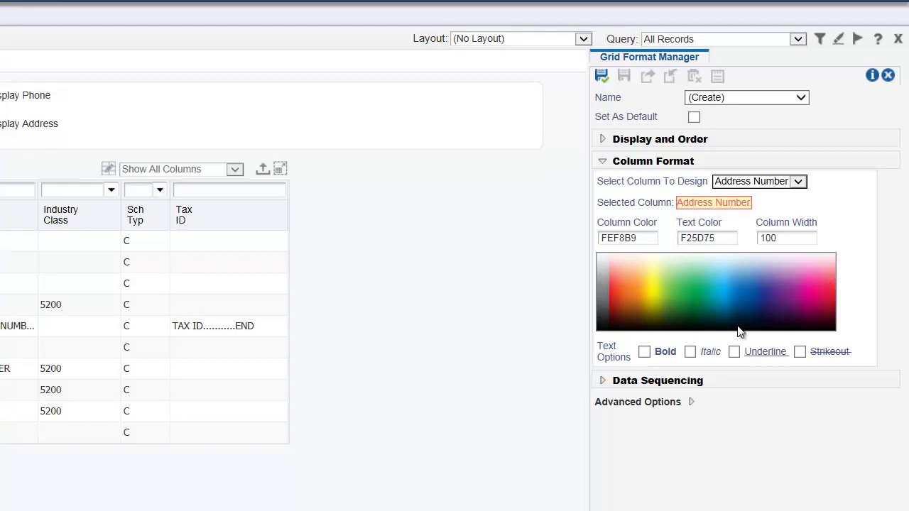
left_click(644, 352)
left_click(632, 381)
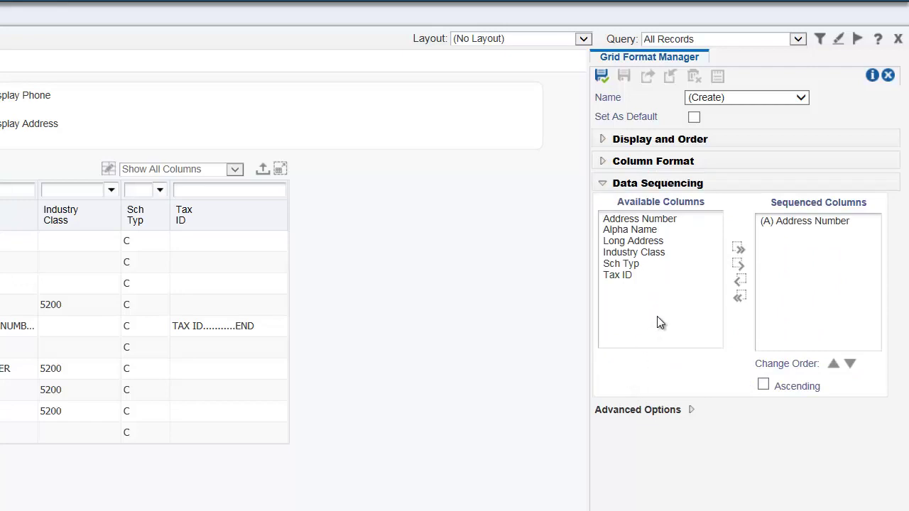
- Add Alpha Name as the second sort column after Address Number
left_click(676, 222)
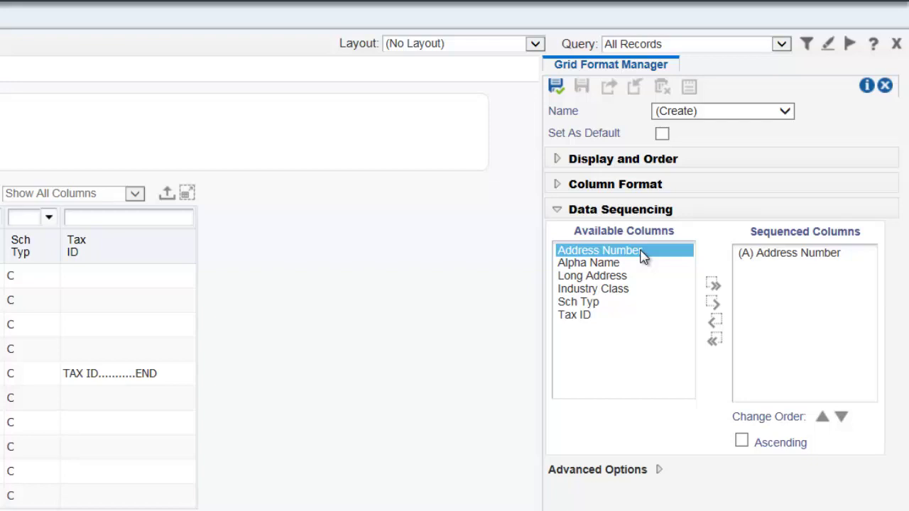
left_click(624, 265)
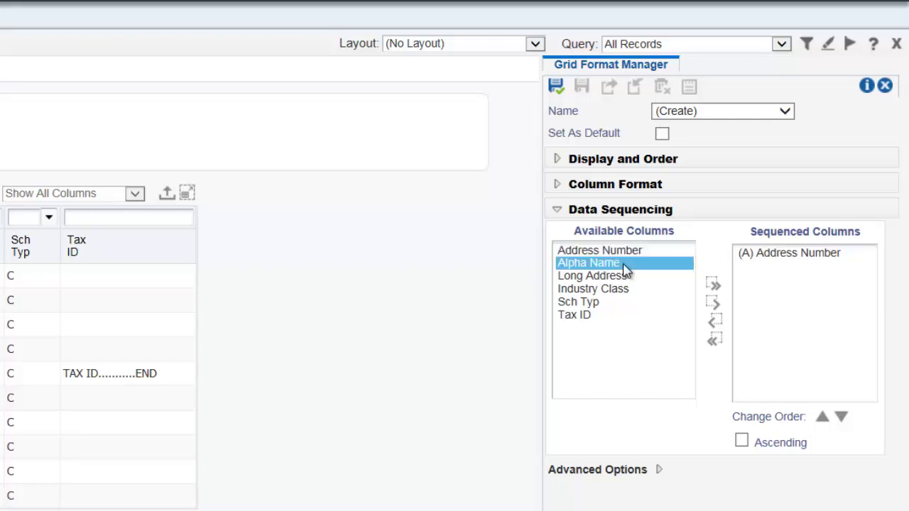
left_click(714, 306)
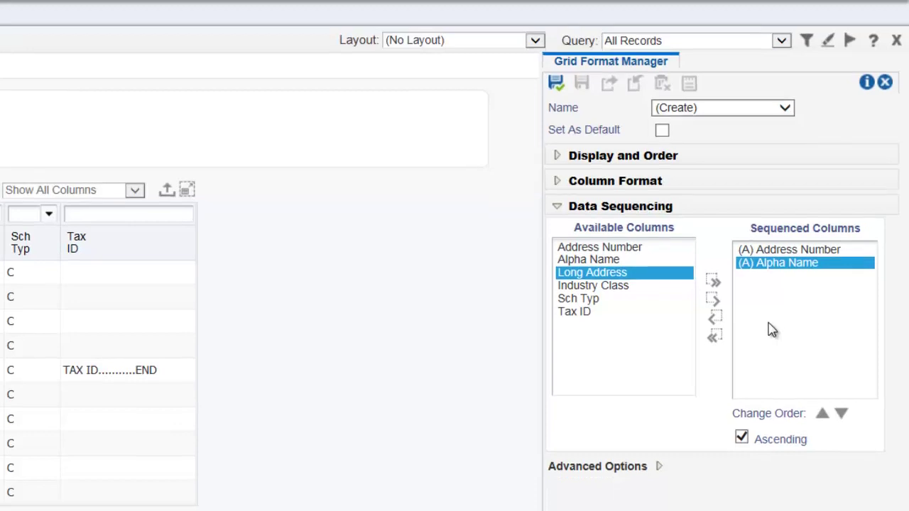
- Keep Alpha Name sorted second and ascending after trying other order and direction
left_click(820, 416)
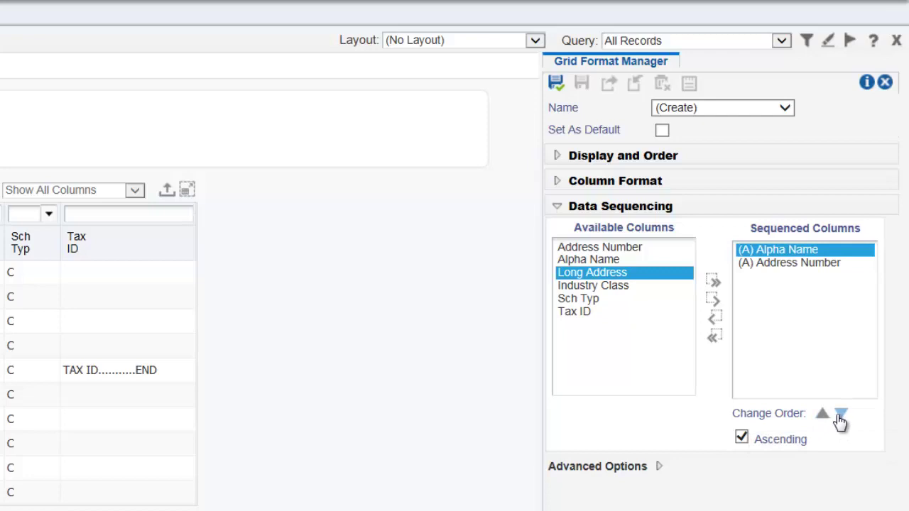
left_click(840, 418)
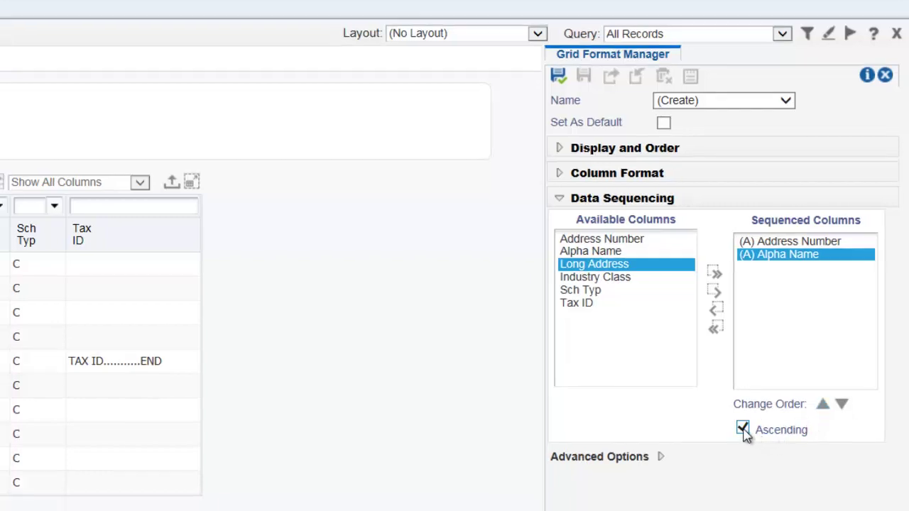
left_click(741, 430)
left_click(741, 439)
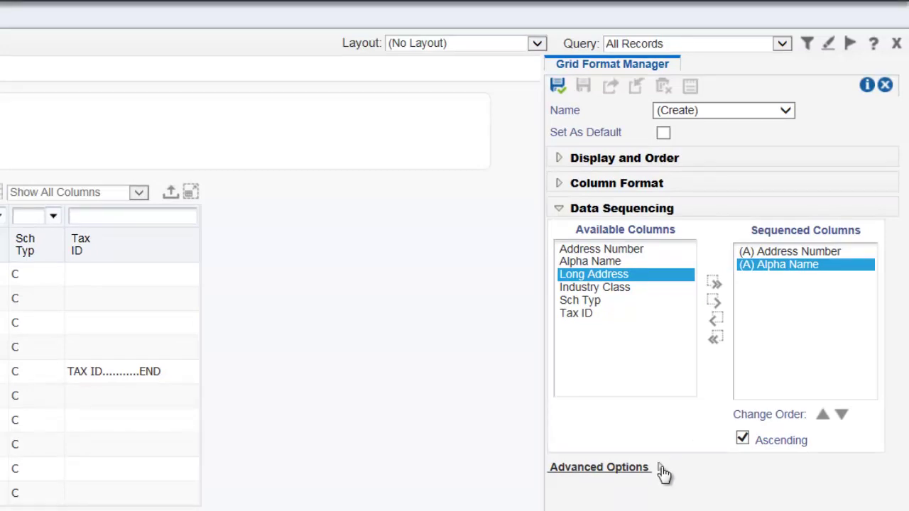
left_click(661, 468)
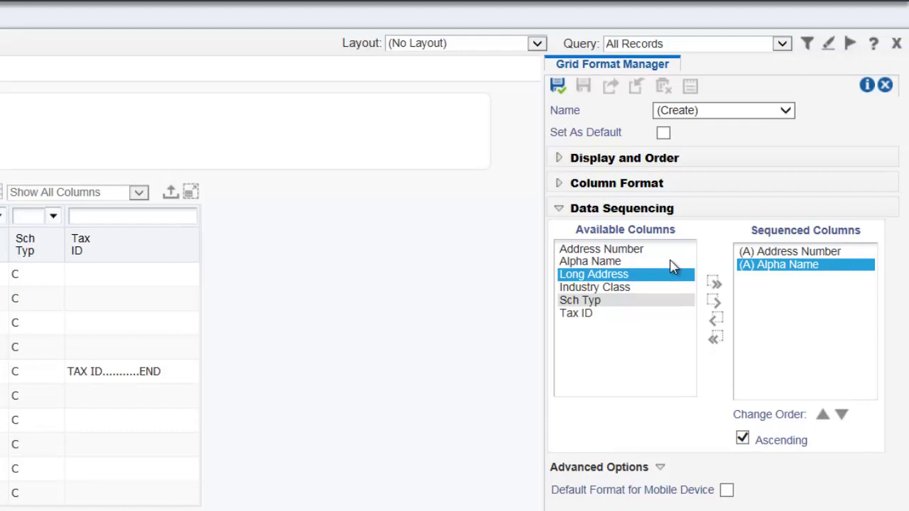
- Save the grid format to bring up the Enter New Name prompt
left_click(556, 91)
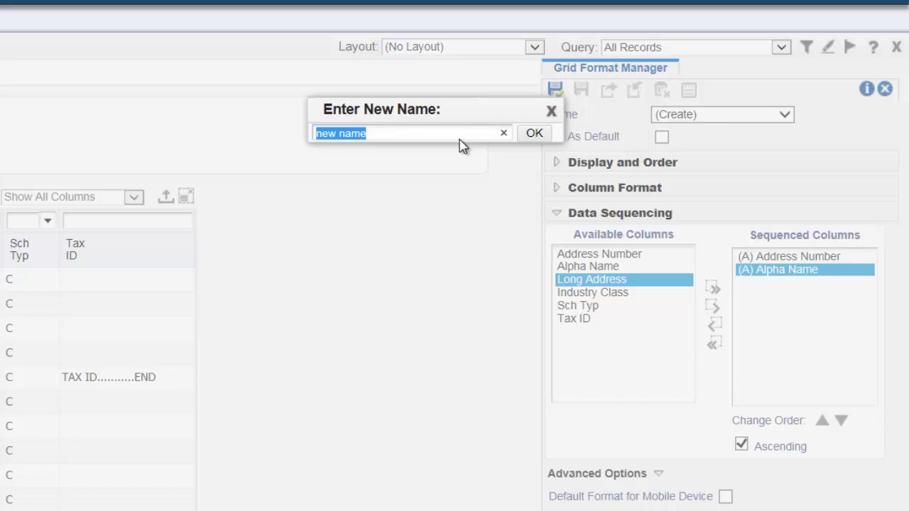
- Save the grid format under the name 'Demo Grid Format'
type("Demo Grid Format")
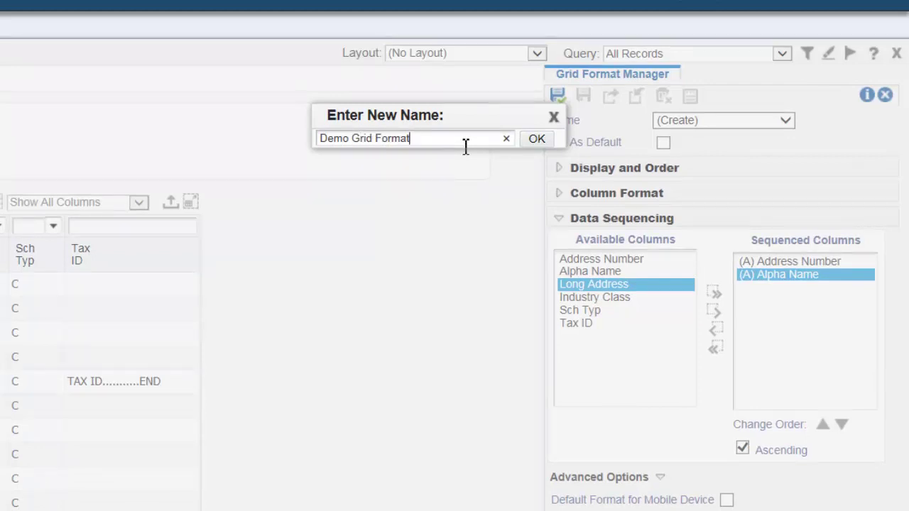
left_click(534, 141)
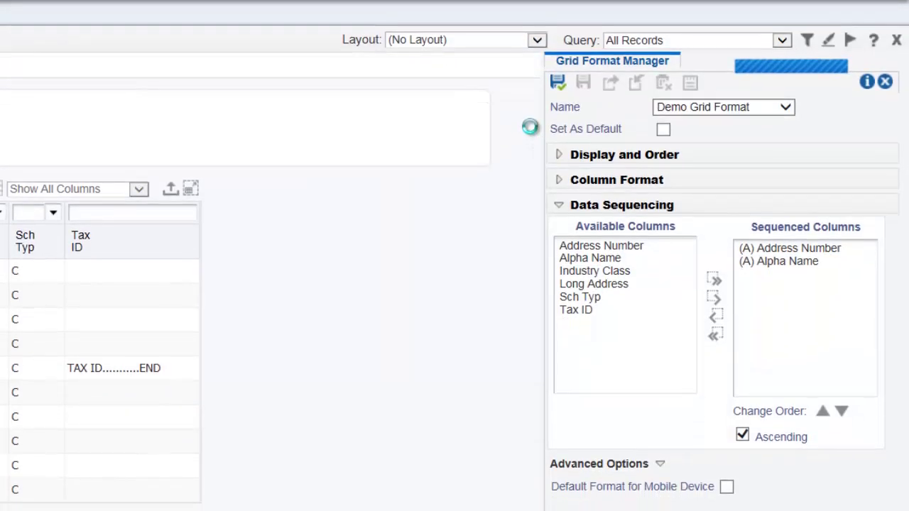
left_click(784, 108)
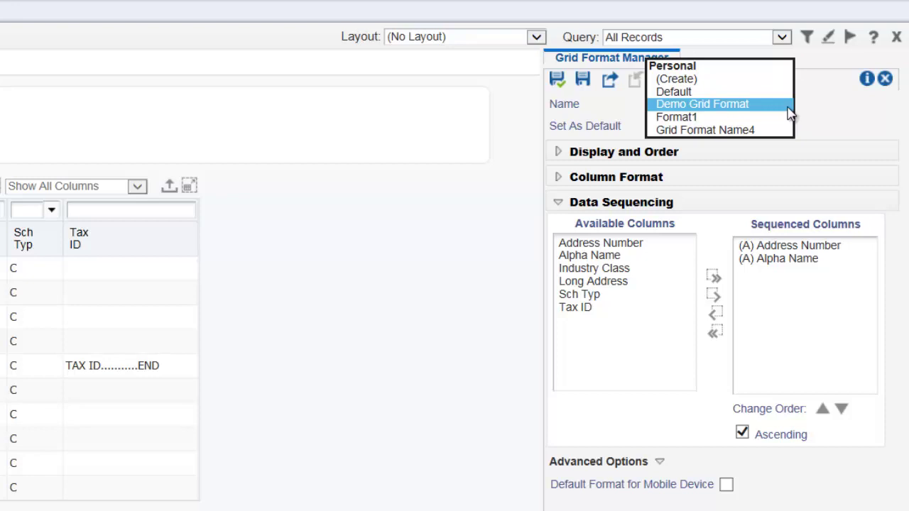
- Select Demo Grid Format from the saved formats and request its publishing
left_click(786, 105)
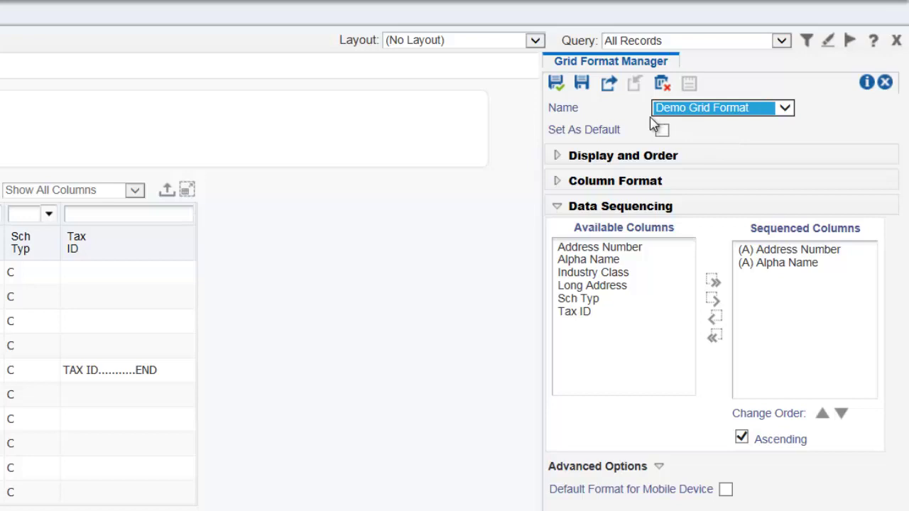
left_click(613, 88)
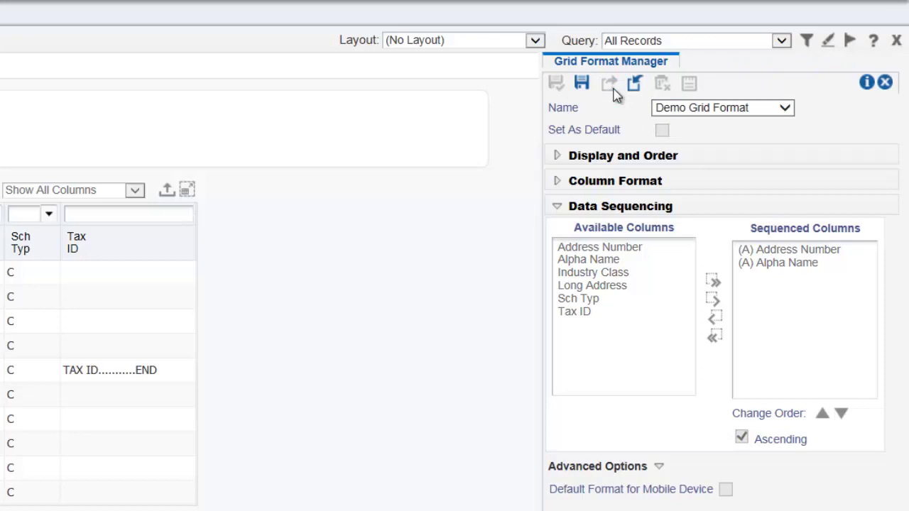
- Verify Demo Grid Format is listed under Pending Approval in the Name list
left_click(785, 109)
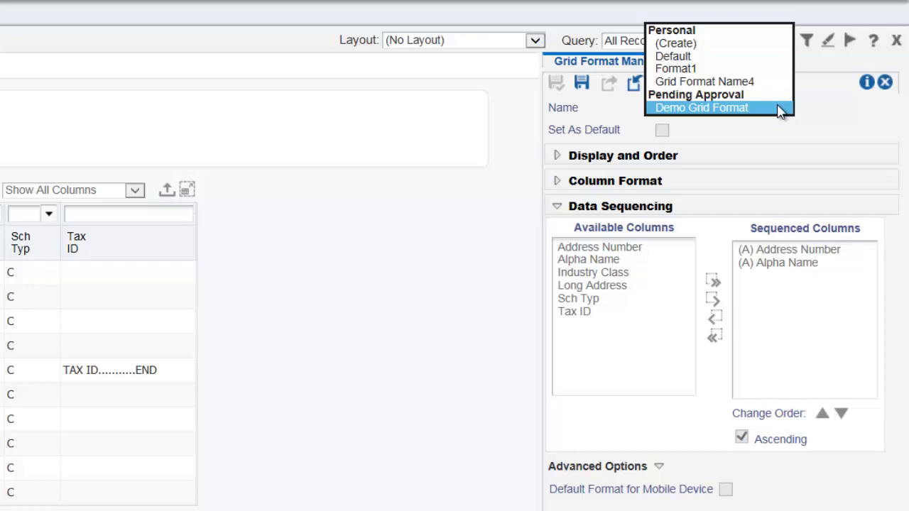
left_click(778, 109)
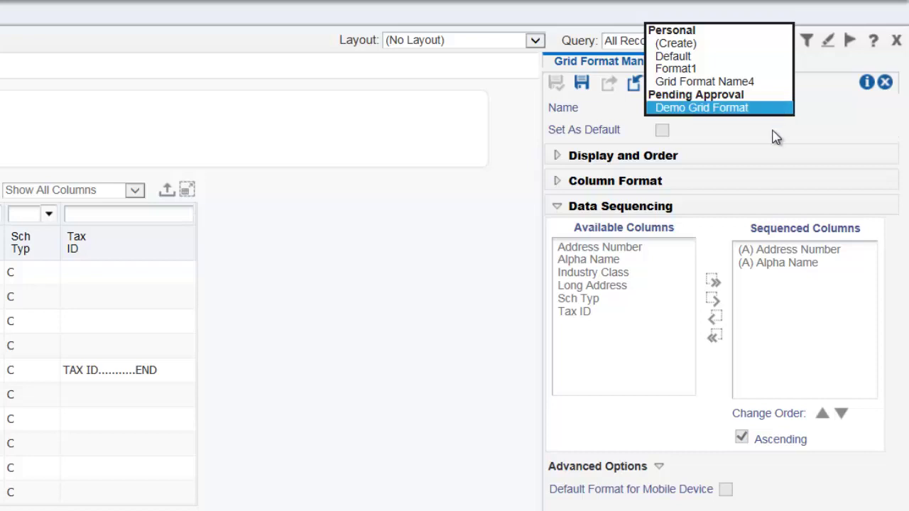